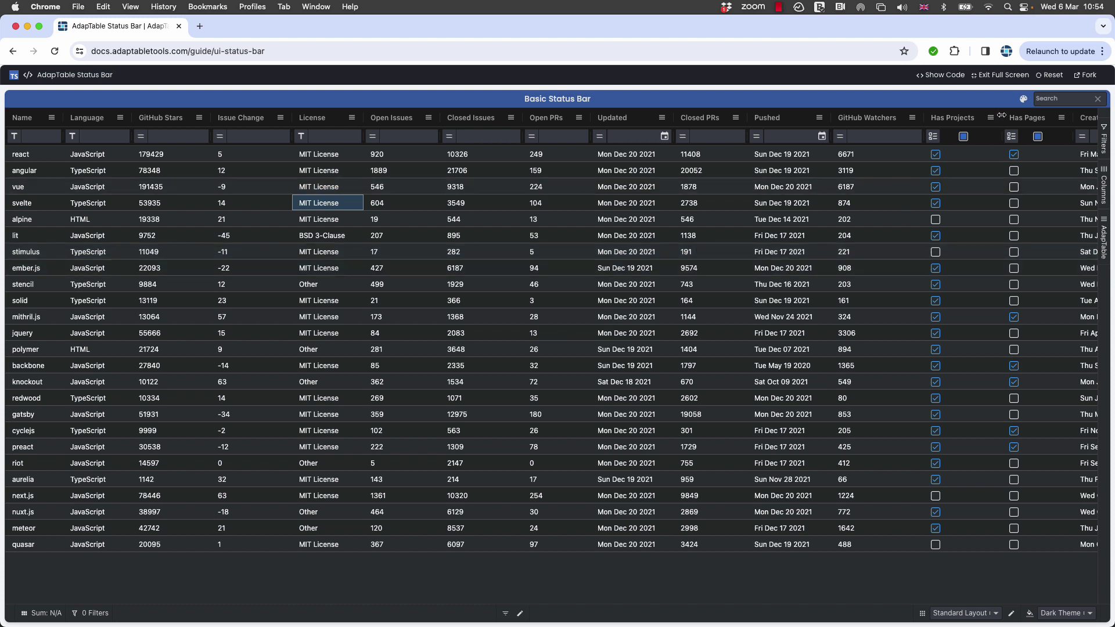
- Start a new Format Column rule scoped to the Number data type
click(1023, 100)
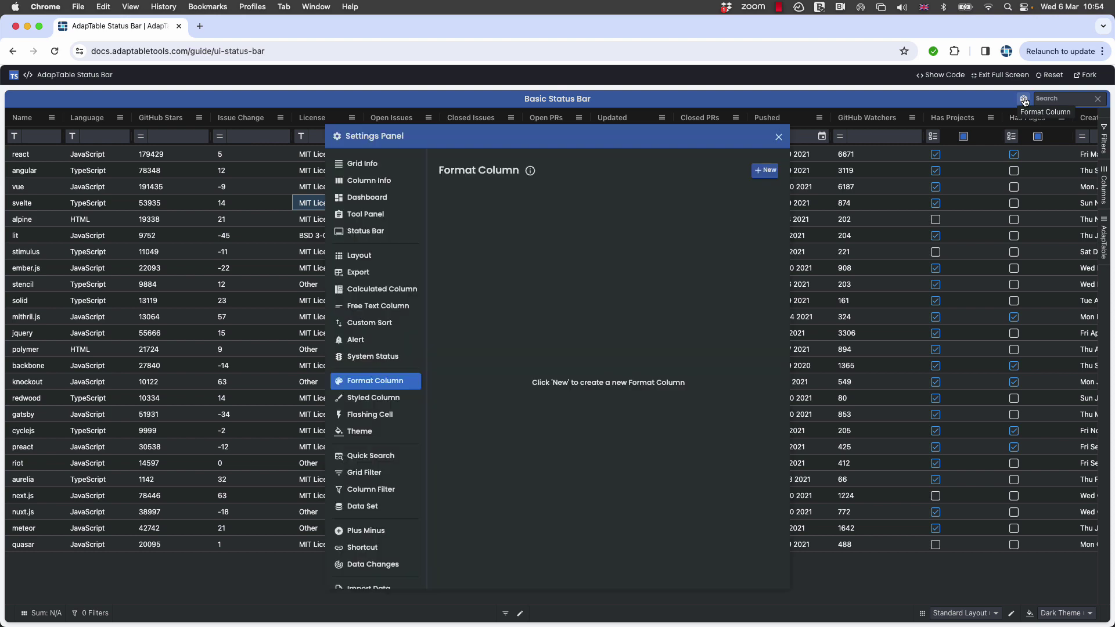
click(764, 171)
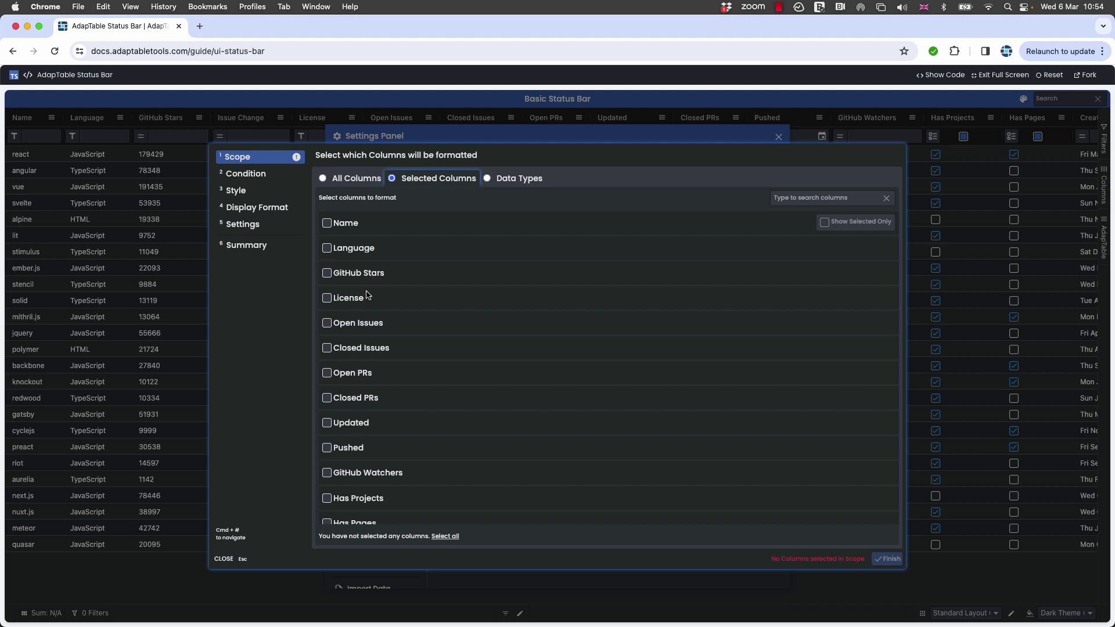
click(489, 180)
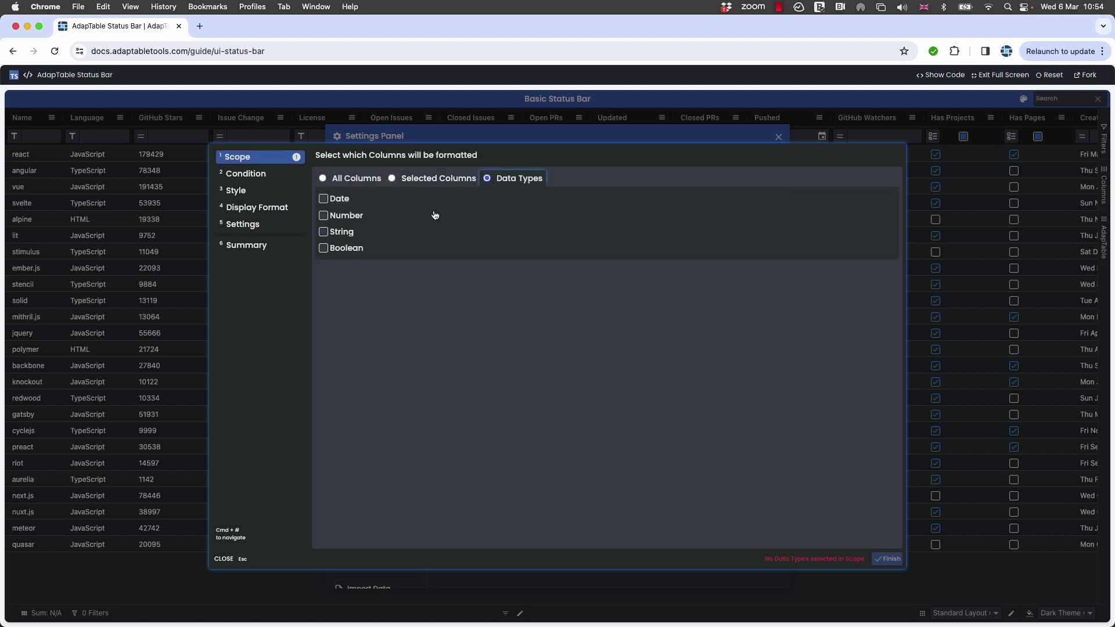
click(323, 216)
- Give the format rule a predicate condition so that it applies only to Positive values
click(244, 177)
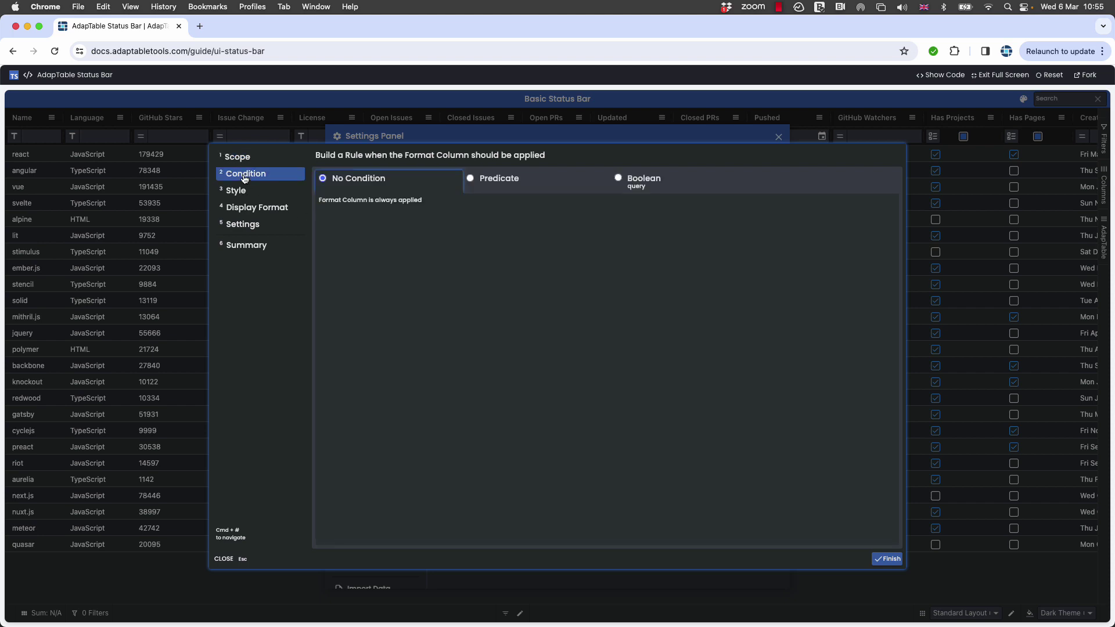
click(642, 181)
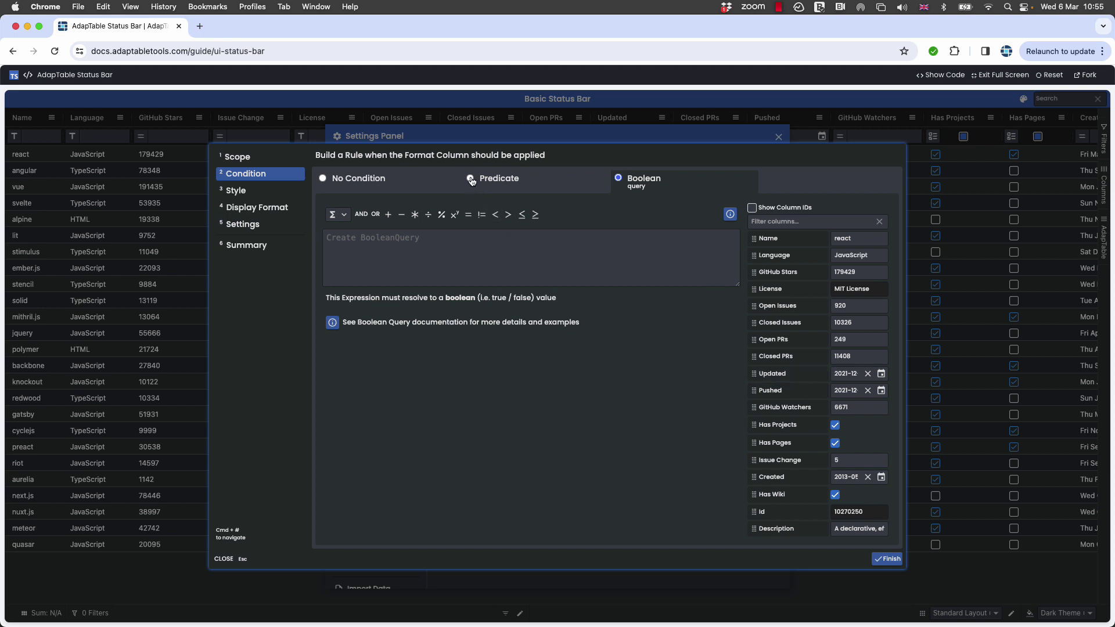
click(471, 180)
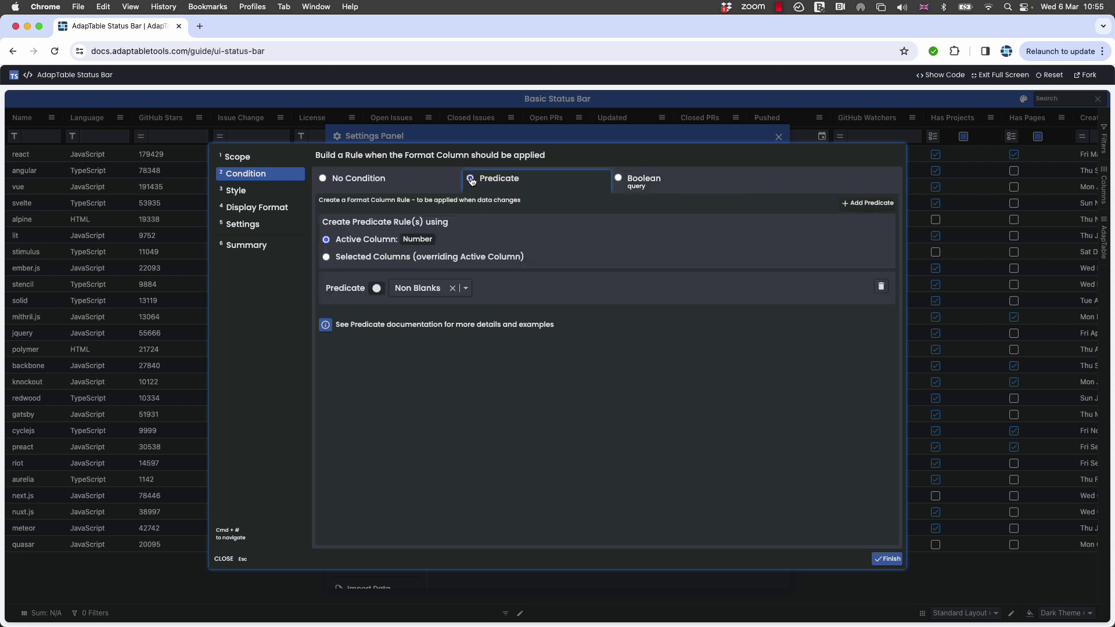
click(415, 292)
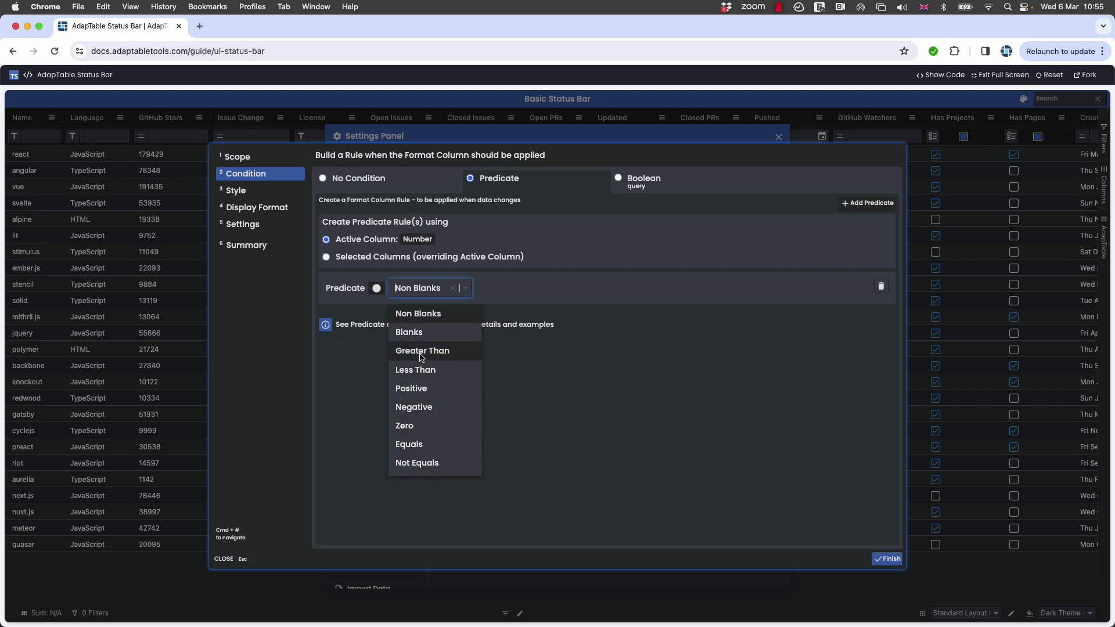
click(418, 392)
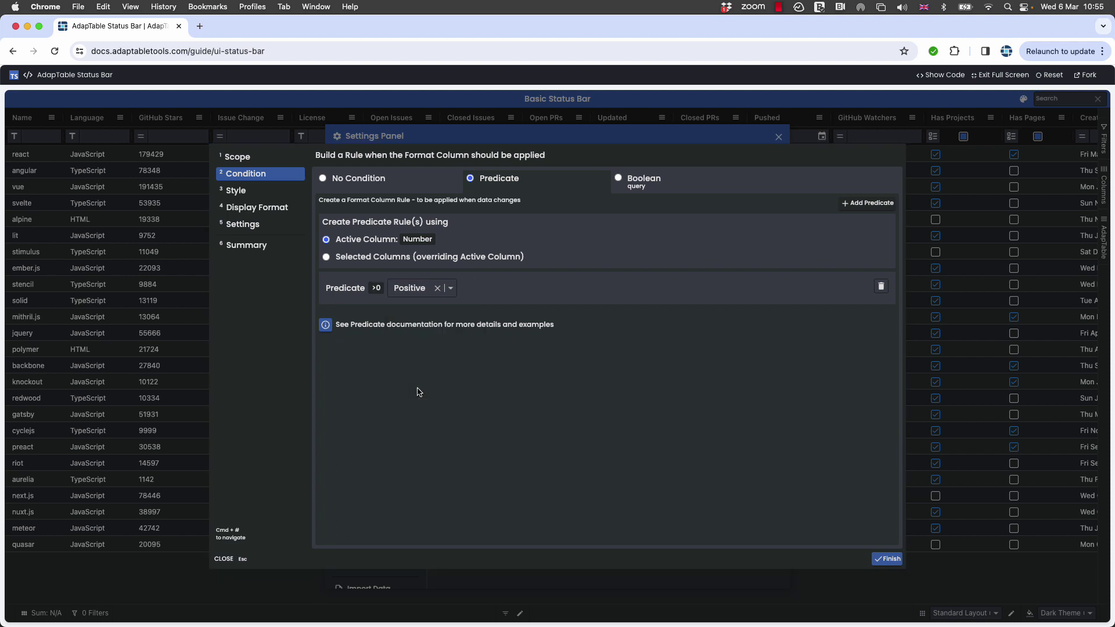
- Style the positive-number format with a bright green fore colour and centred cell alignment, and finish the rule
click(232, 192)
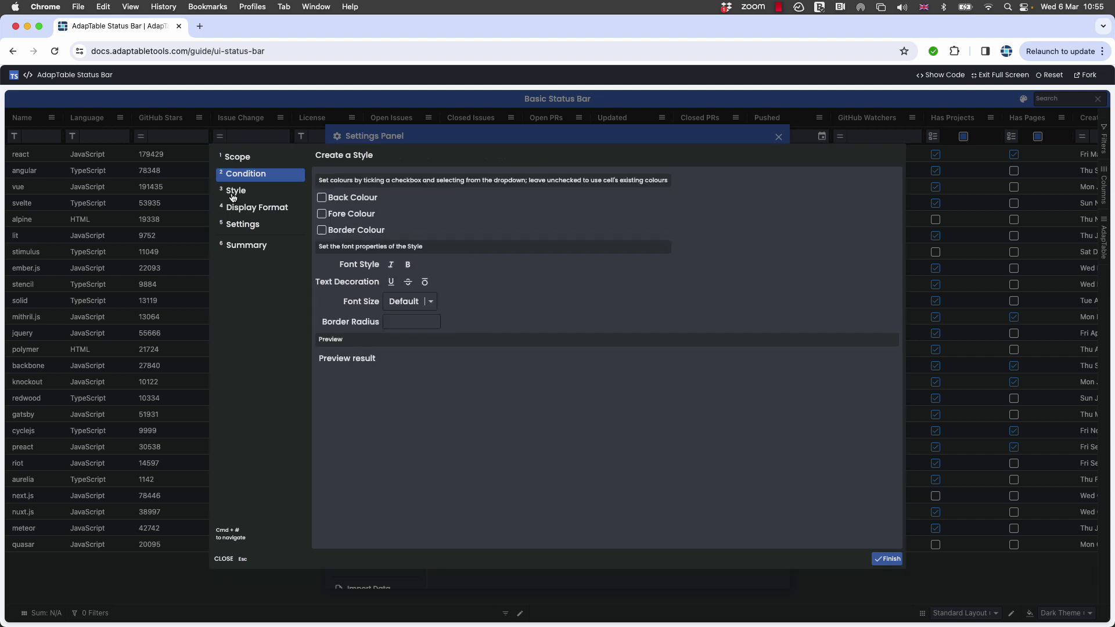
click(342, 216)
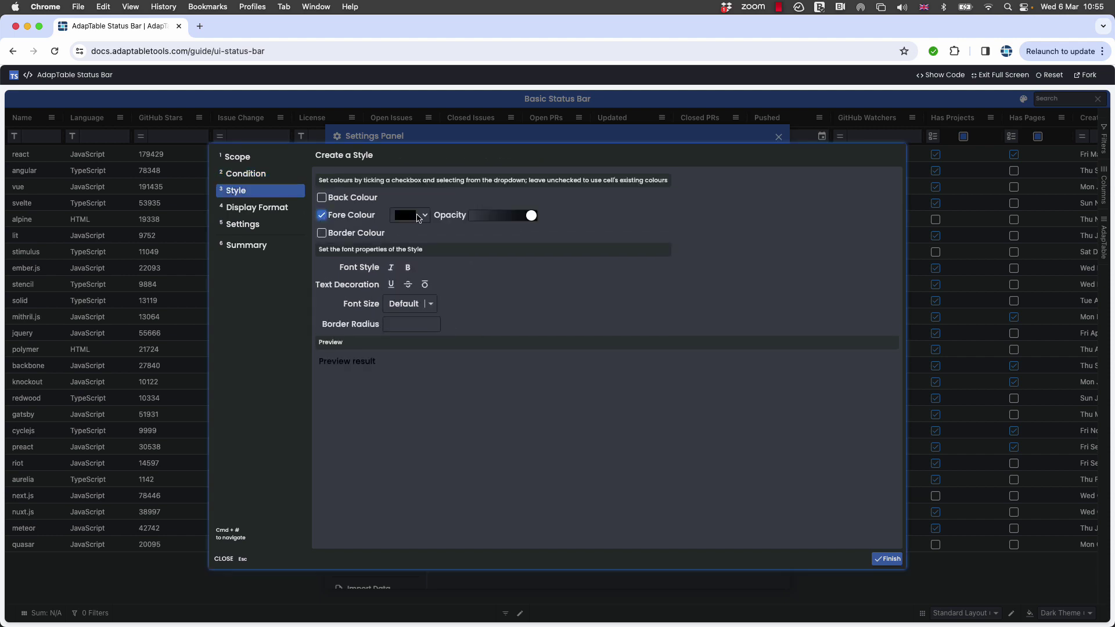
click(424, 216)
click(436, 257)
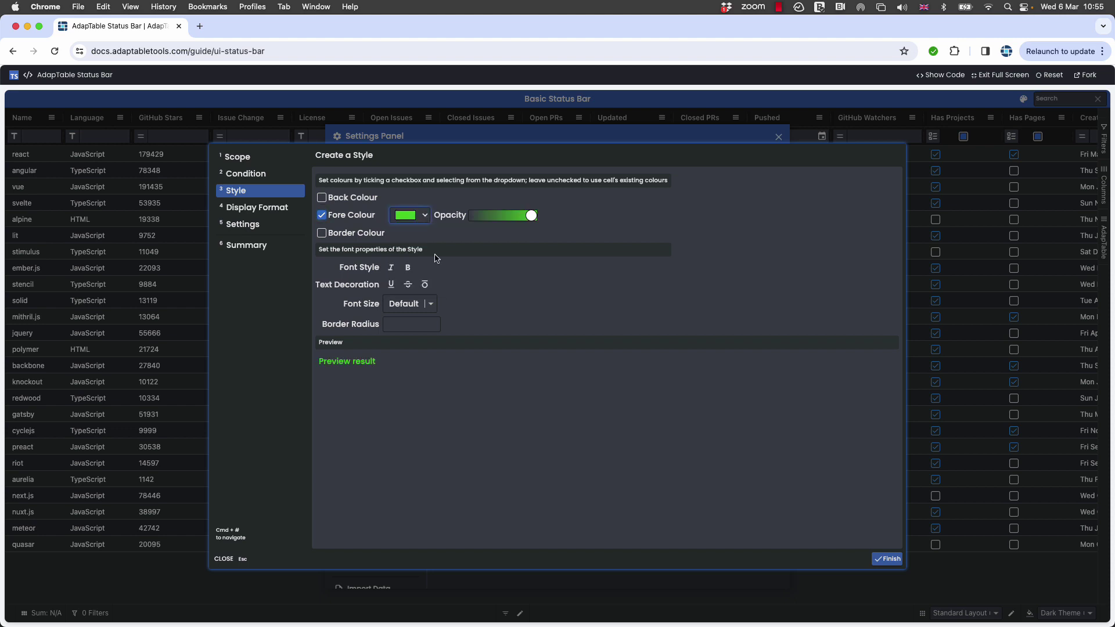
click(261, 227)
click(439, 201)
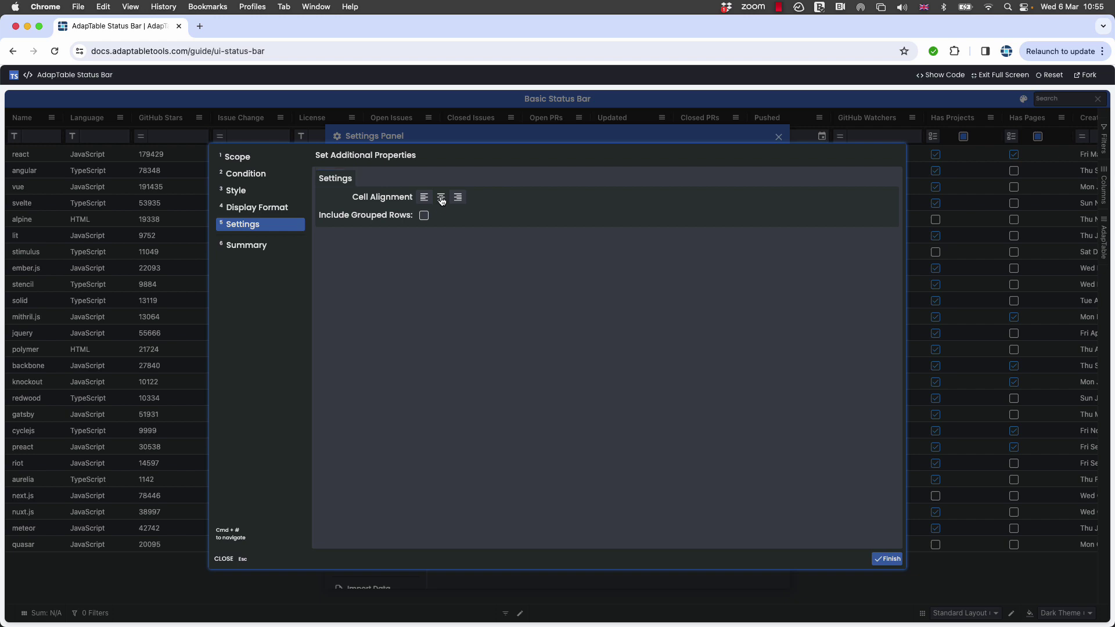
click(895, 558)
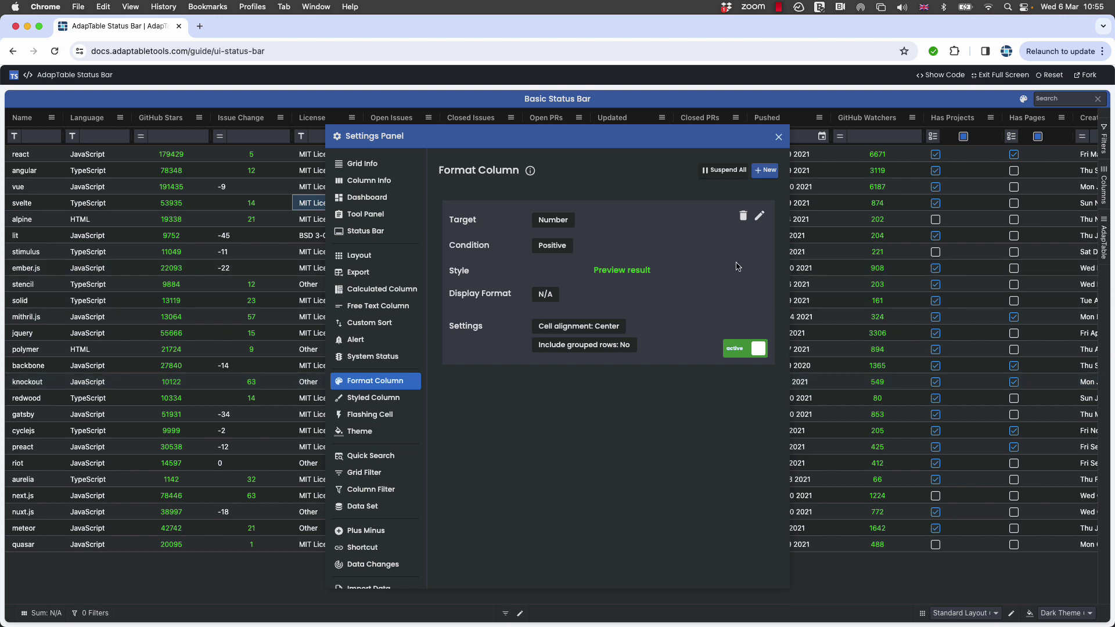
- Start a second Format Column rule for the Number data type with the Negative predicate as its condition
click(762, 171)
click(514, 182)
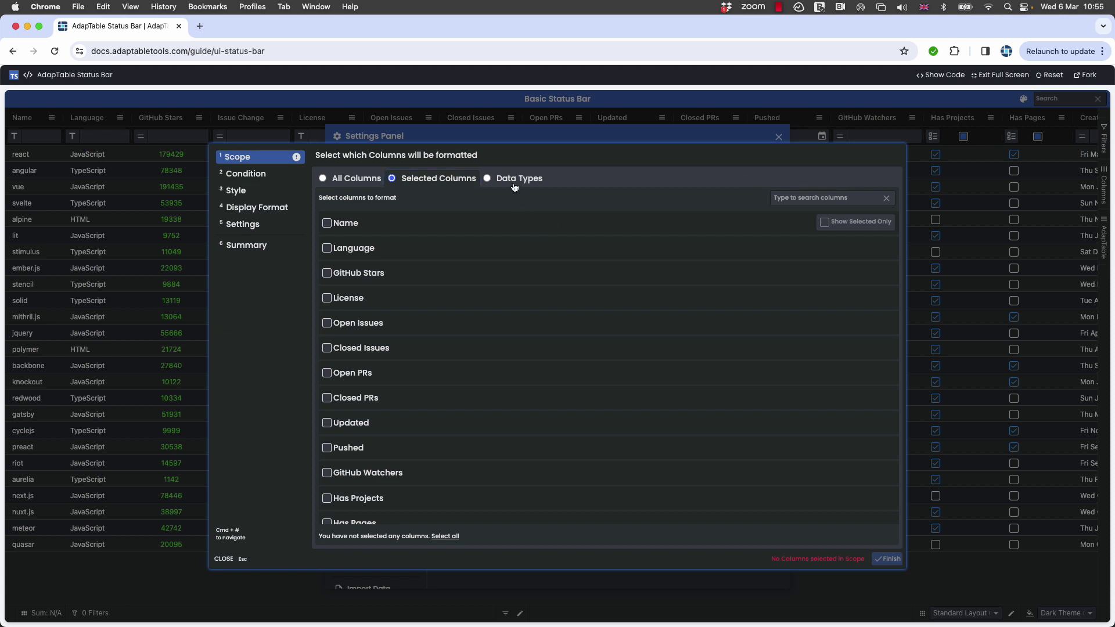
click(346, 218)
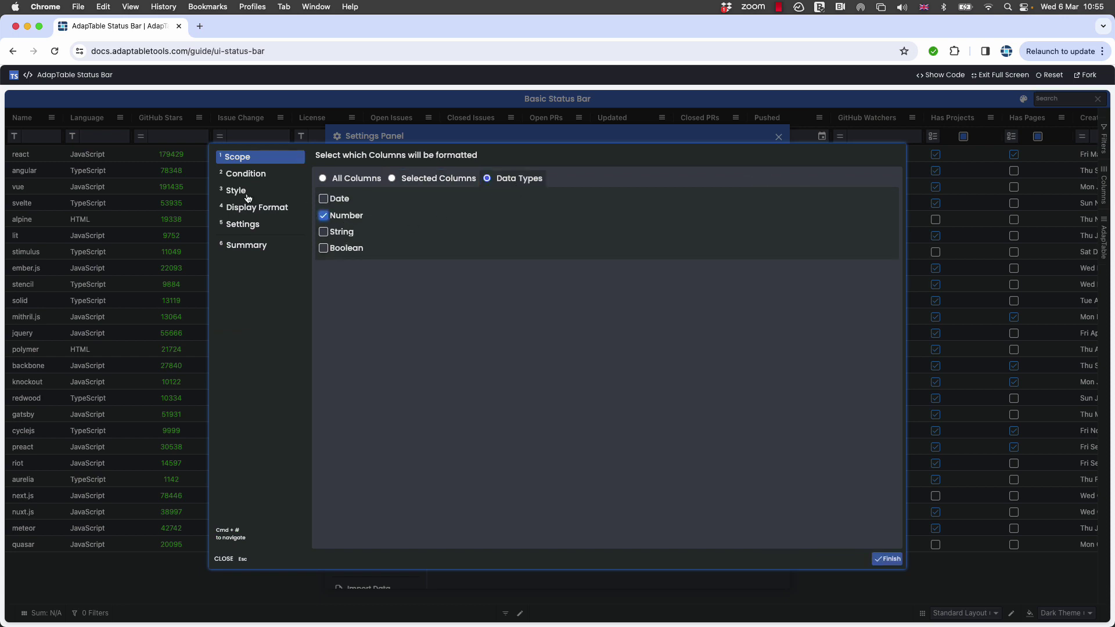
click(241, 178)
click(471, 178)
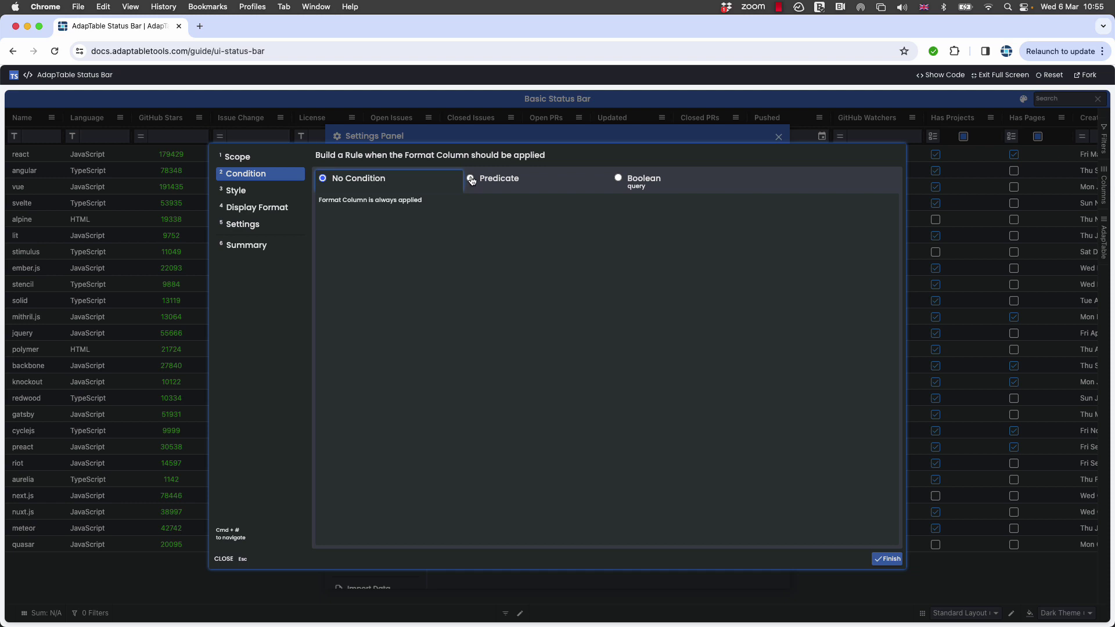
click(421, 290)
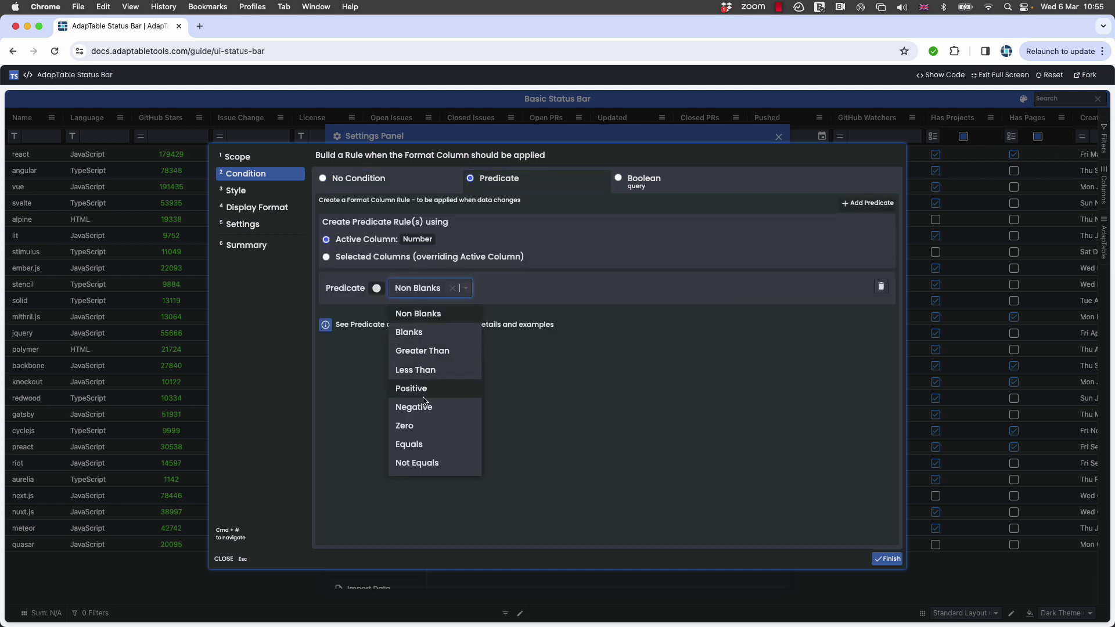
click(424, 408)
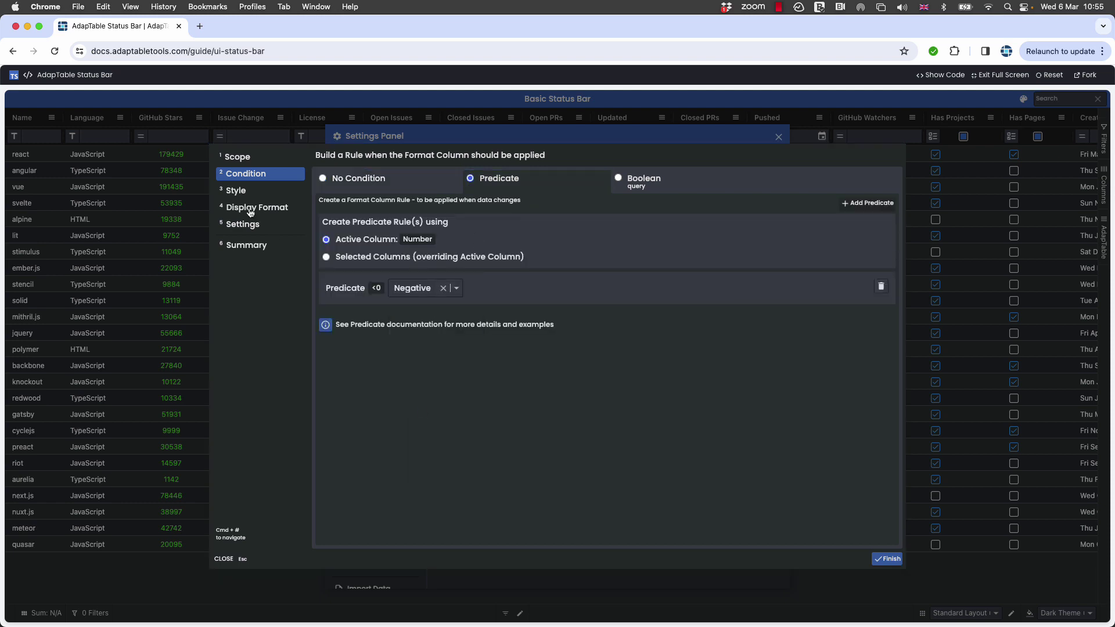
- Set the fore colour of the negative-number format to red
click(237, 194)
click(322, 213)
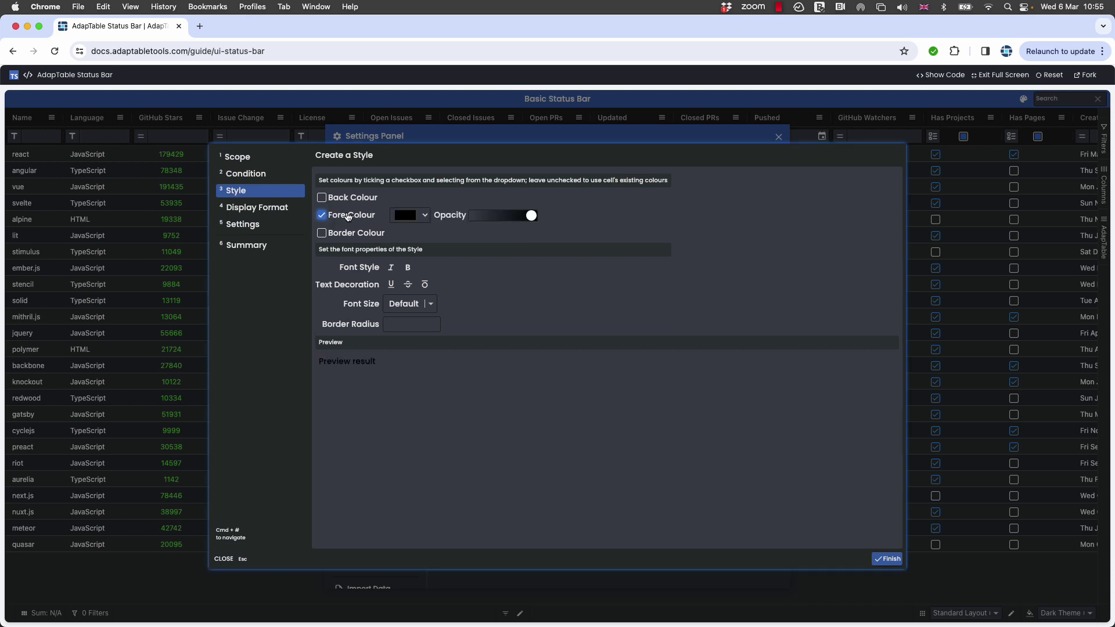
click(416, 216)
scroll(441, 262, down, 1)
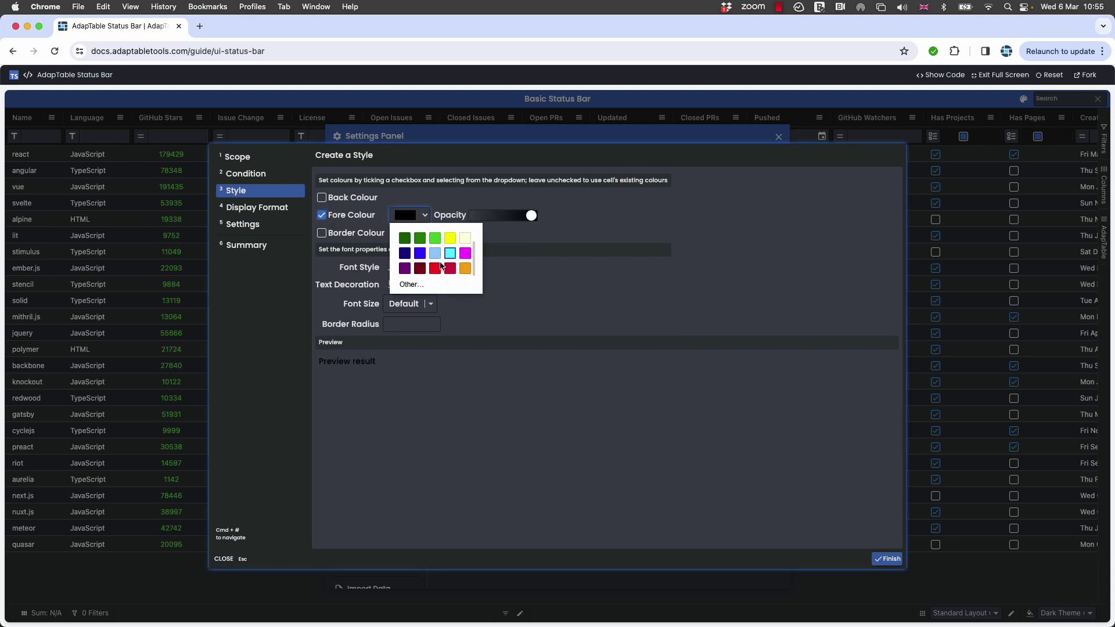
click(435, 268)
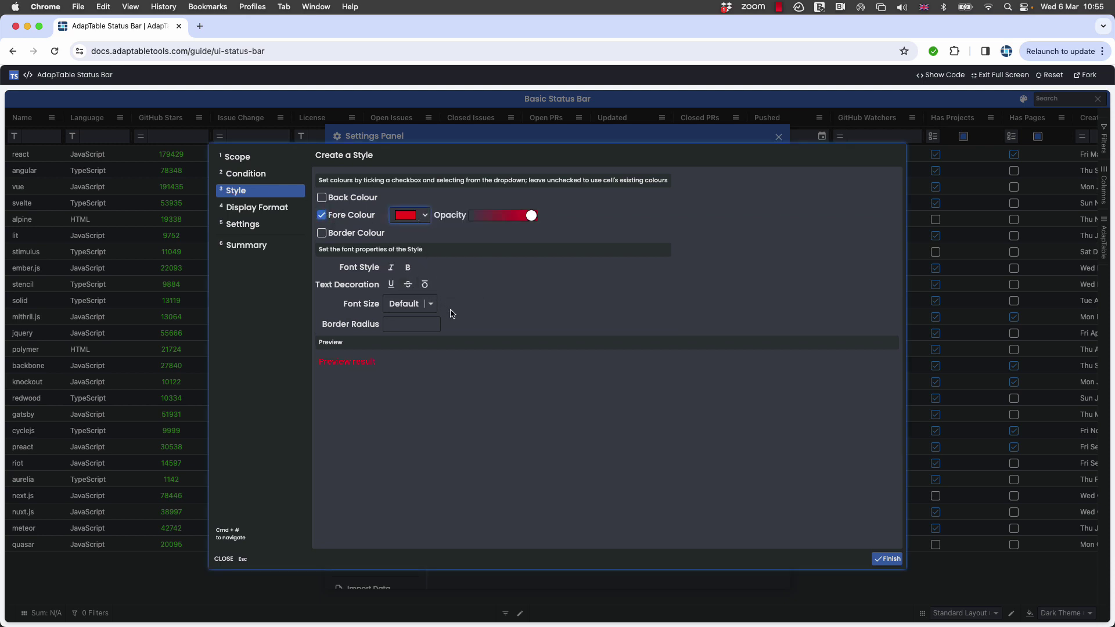
- Display negative numbers in parentheses with centred cell alignment, and finish the format rule
click(242, 212)
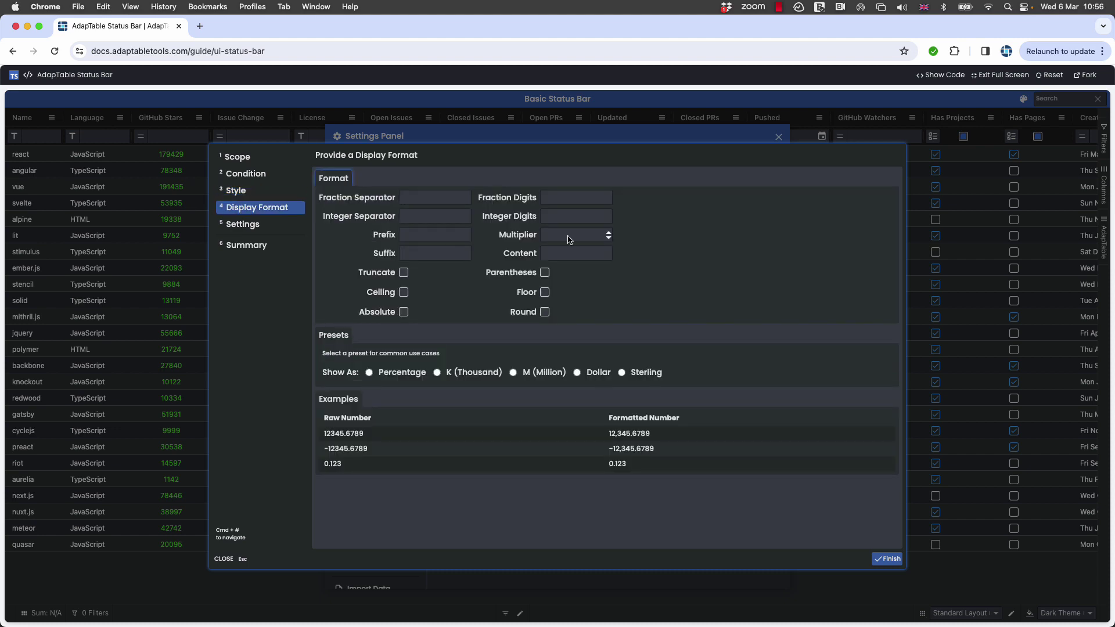
click(545, 273)
click(241, 226)
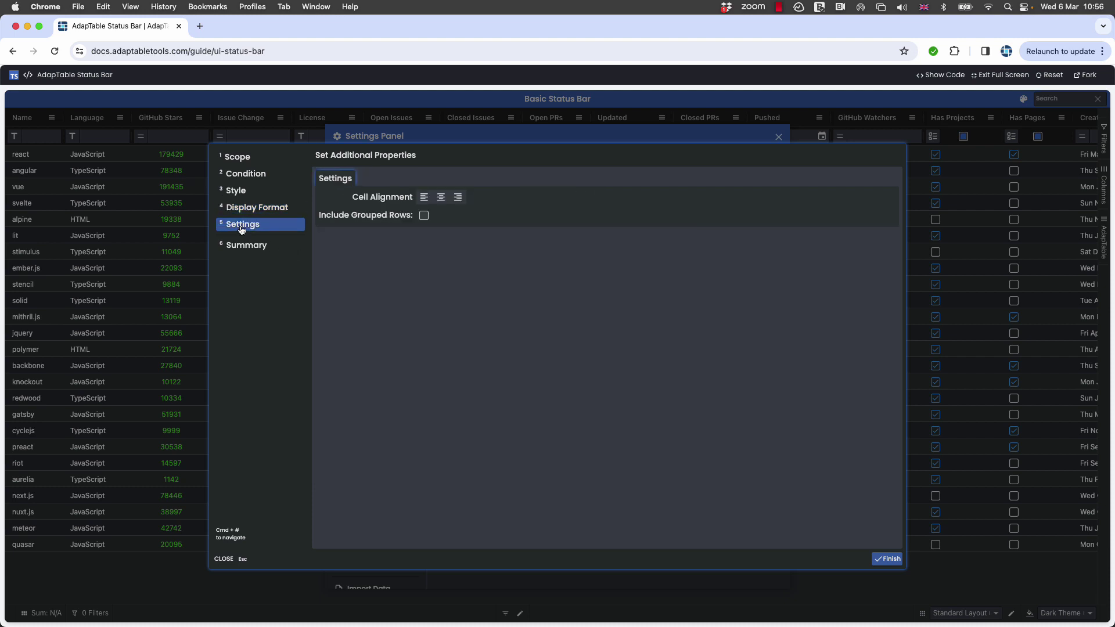
click(439, 197)
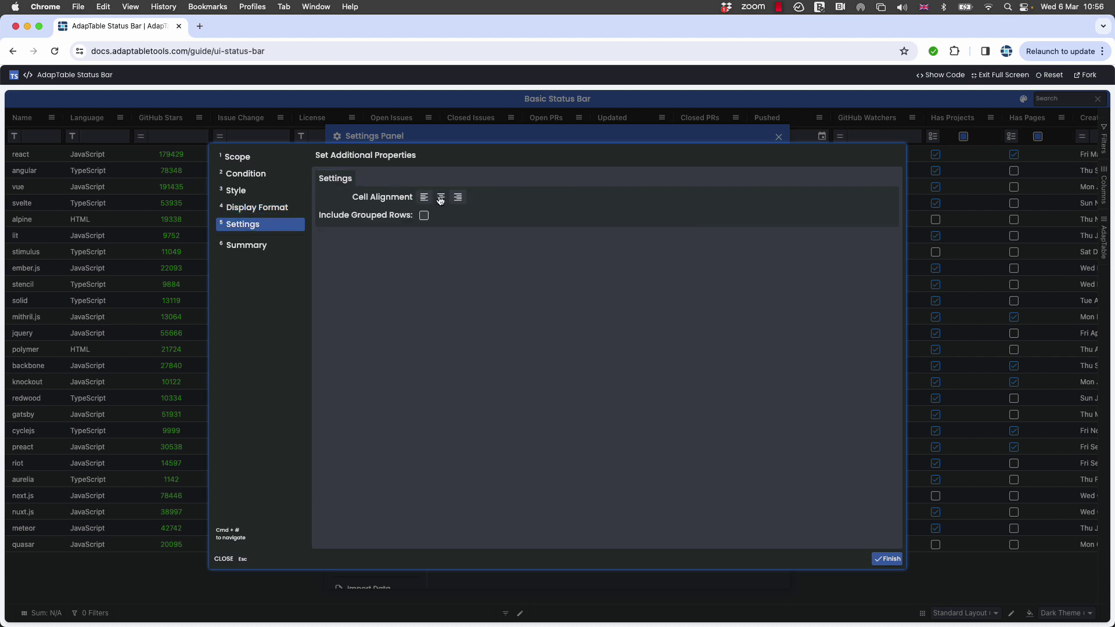
click(889, 560)
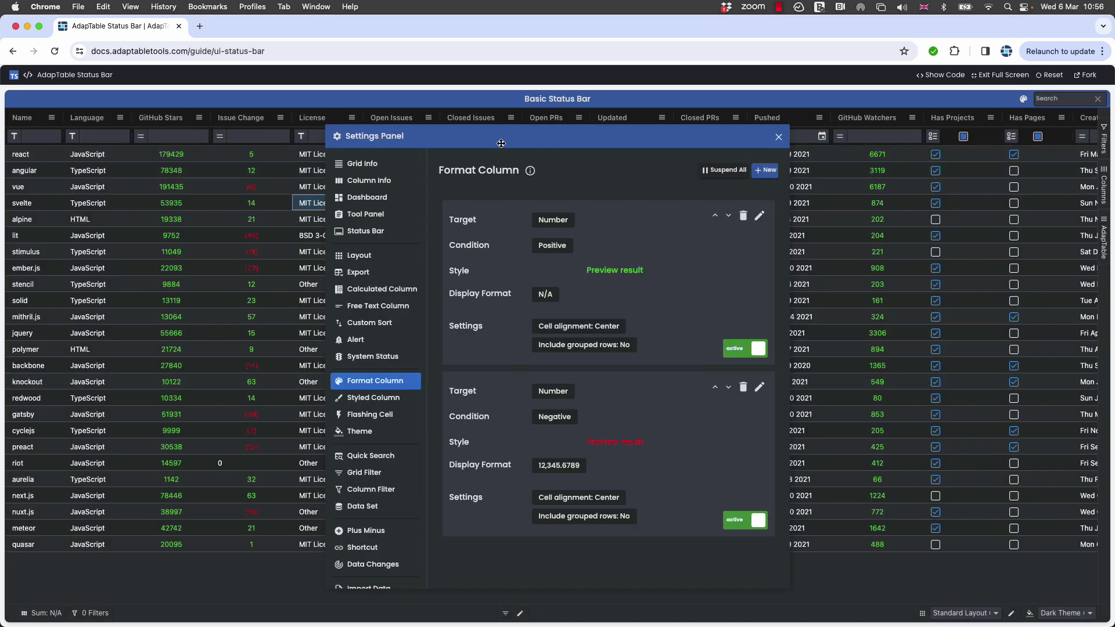
- Create a new Scalar Expression calculated column with the column id "big stars"
drag(503, 142, 611, 135)
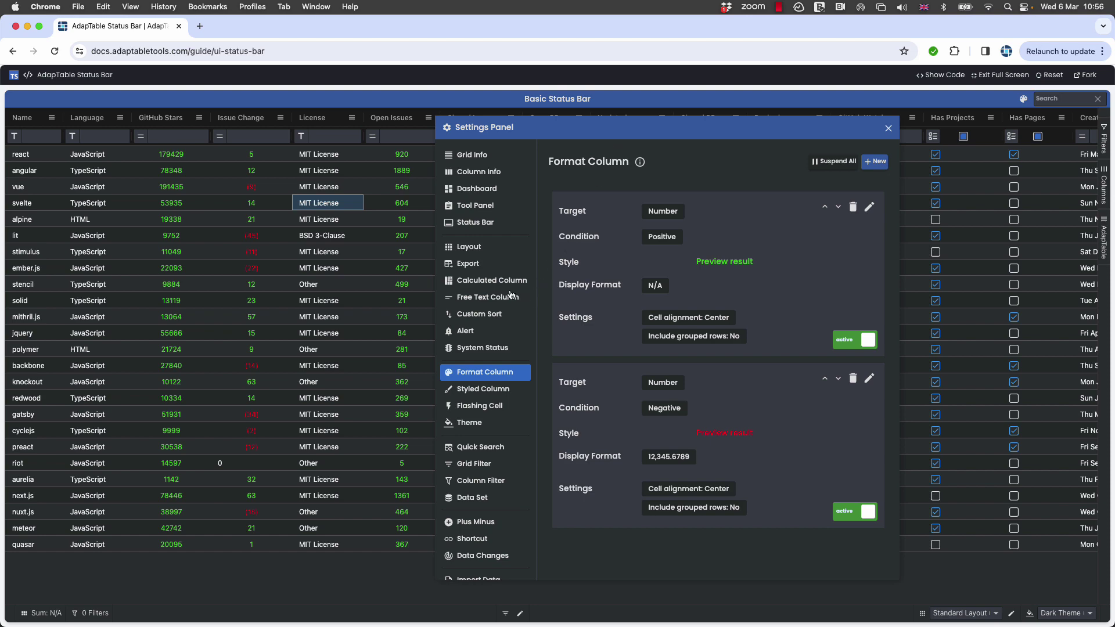
click(494, 281)
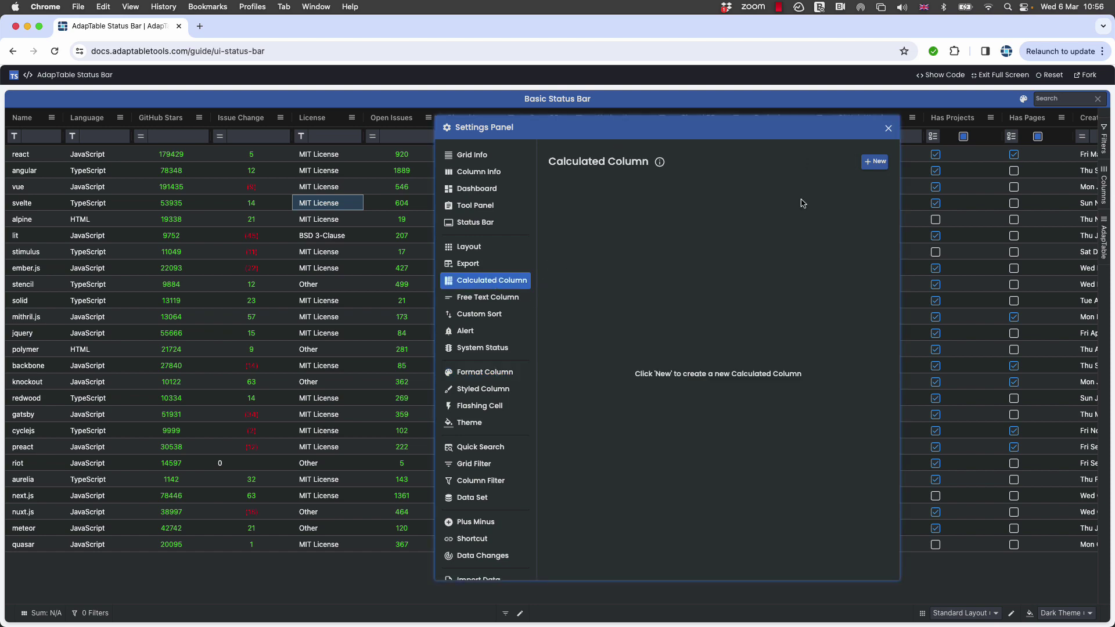
click(874, 161)
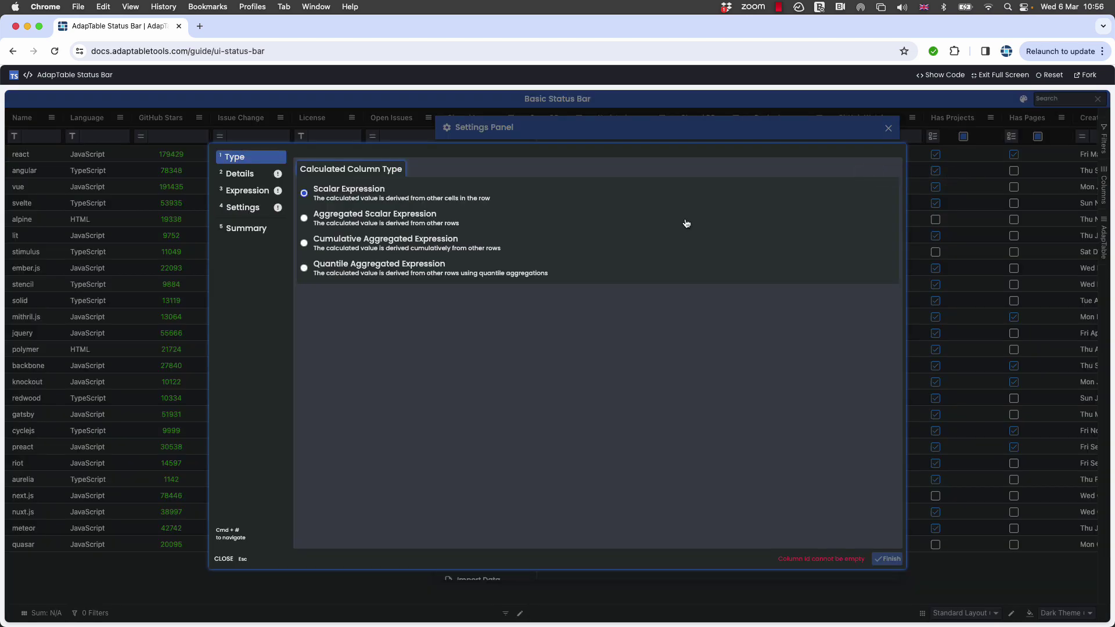
click(241, 177)
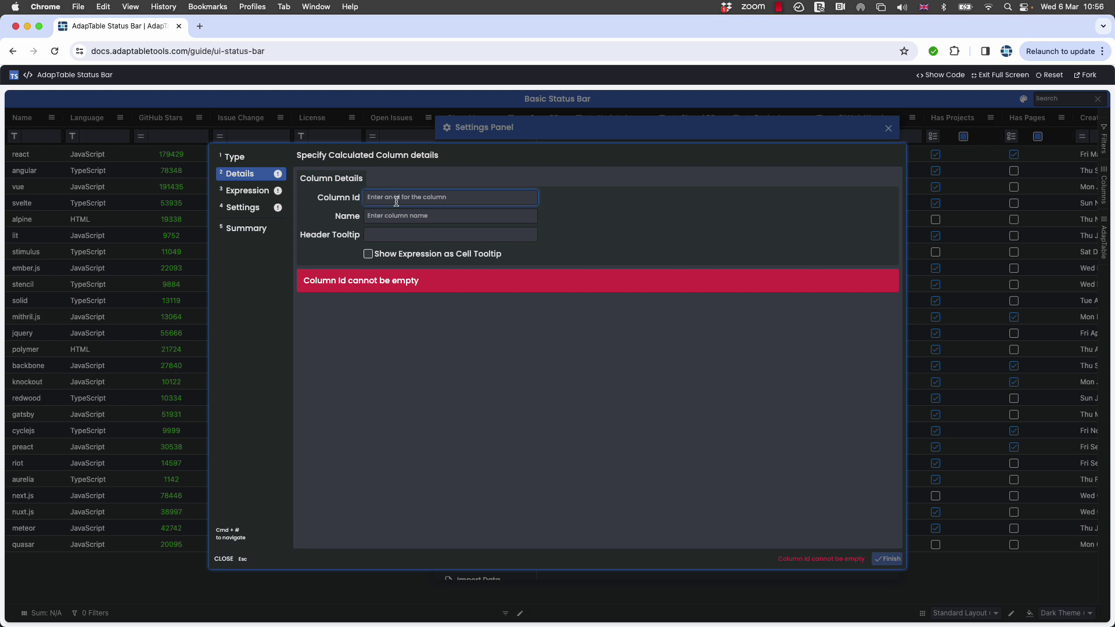
text(big stars)
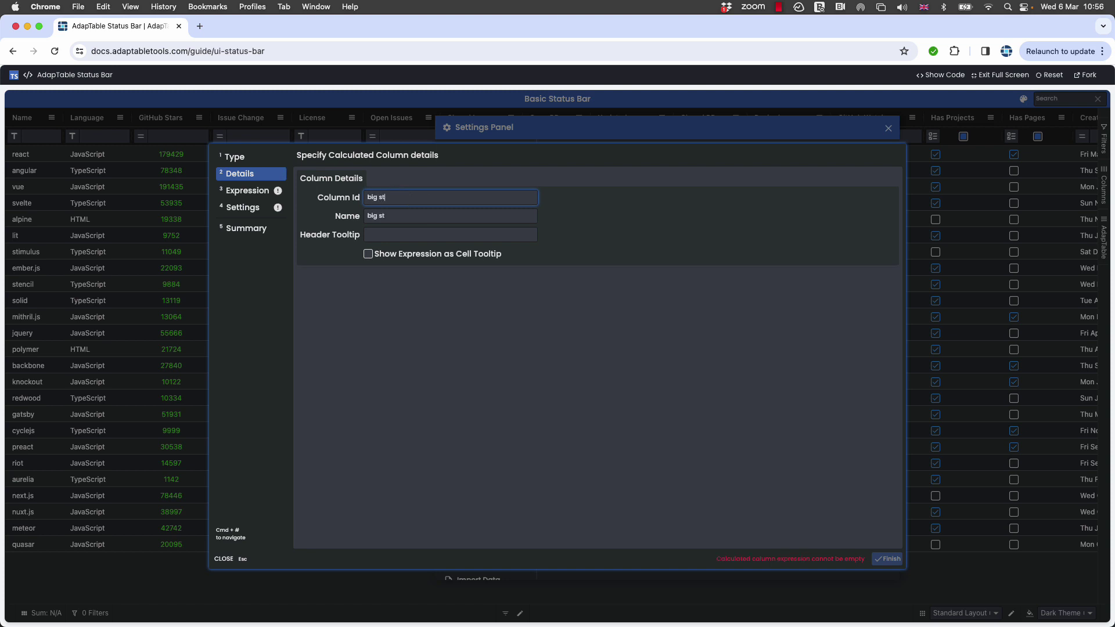
- Define the calculated column's expression as [github_stars] * 10 and finish the column
click(248, 192)
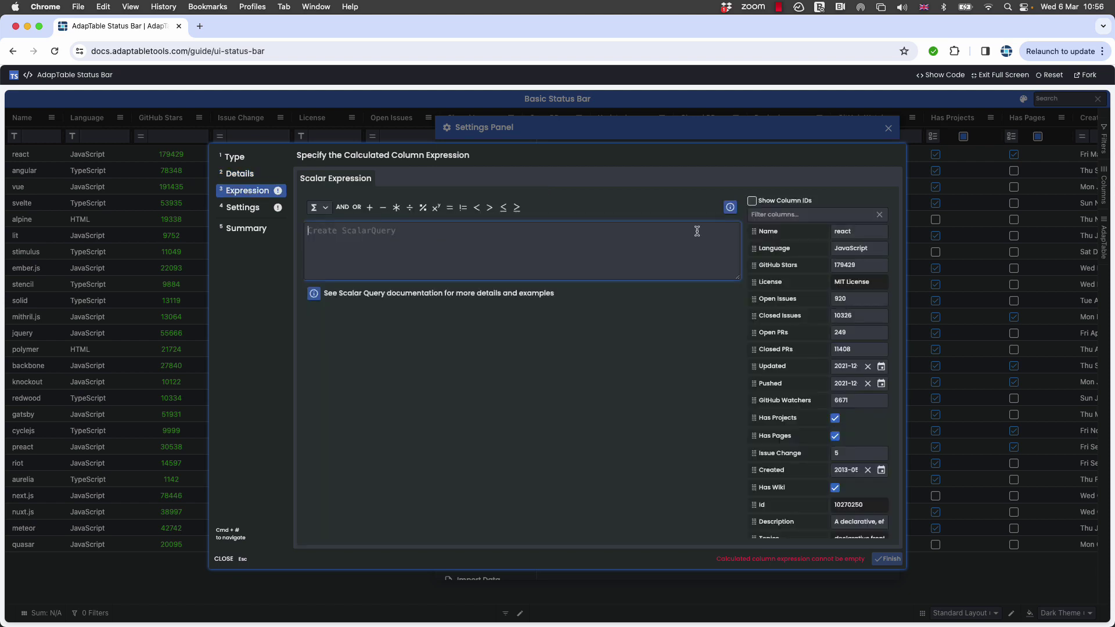
click(766, 266)
text(* 10)
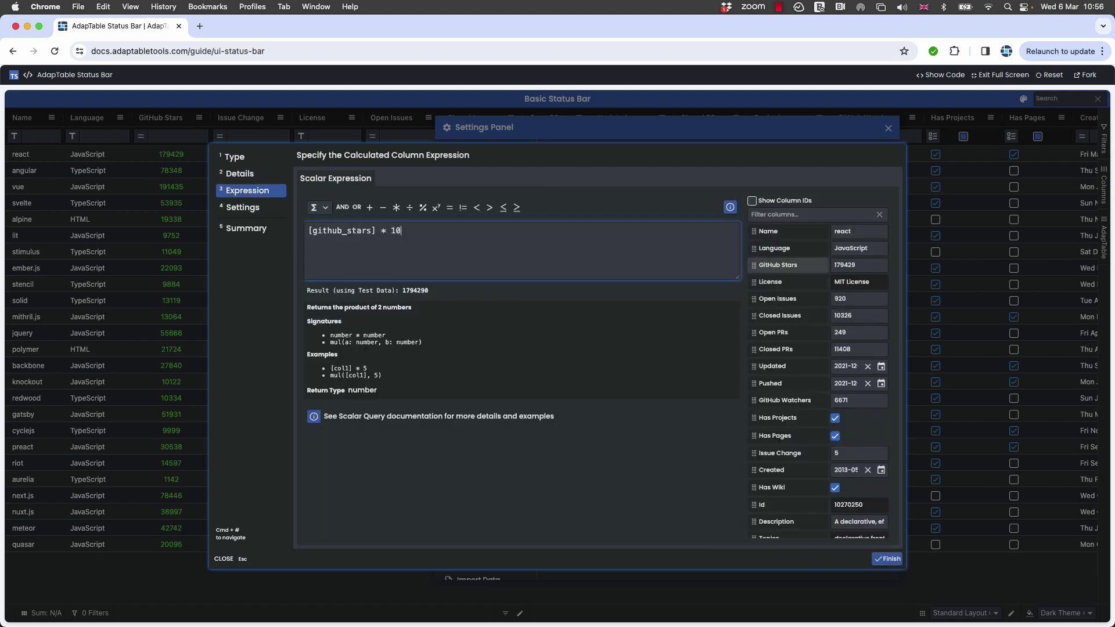
click(887, 559)
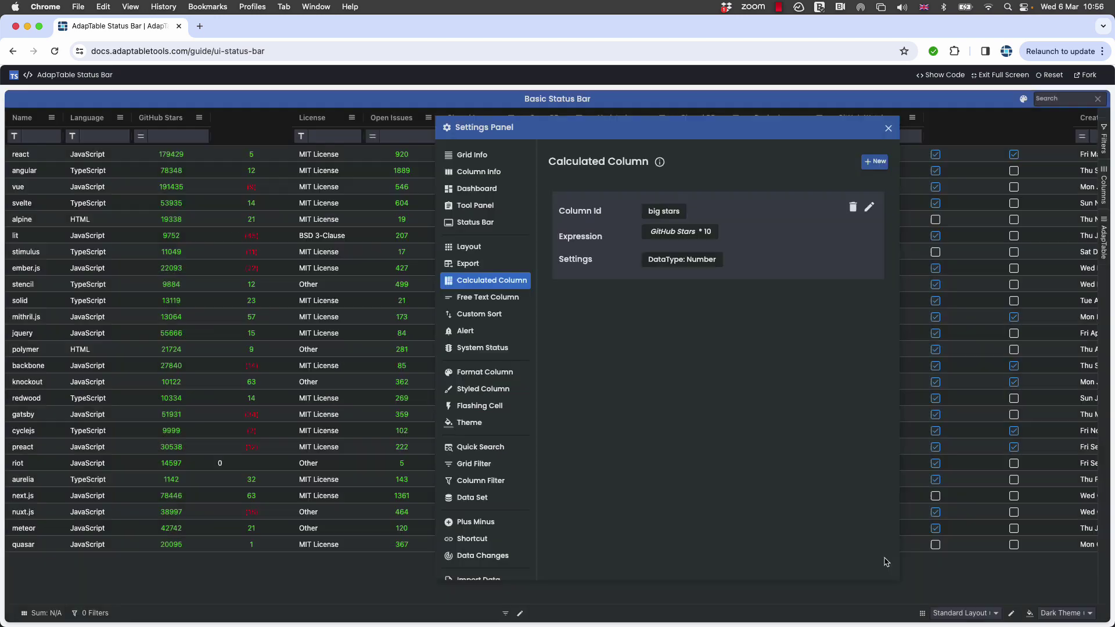
- Add the big stars column to the Standard Layout, place it directly after GitHub Stars, and finish the layout
click(471, 247)
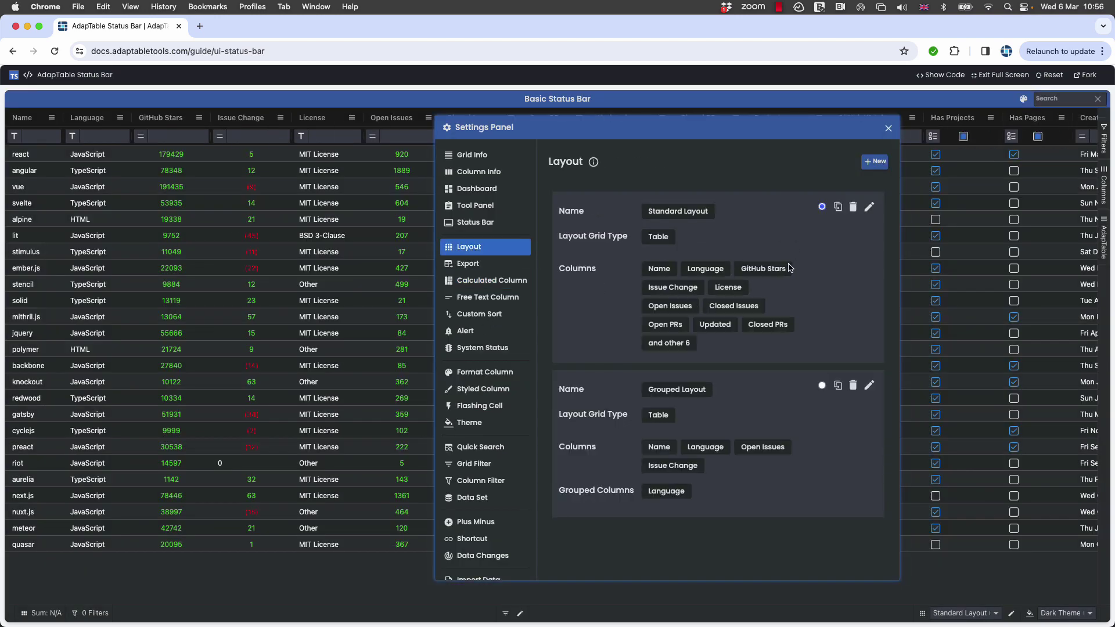
click(868, 210)
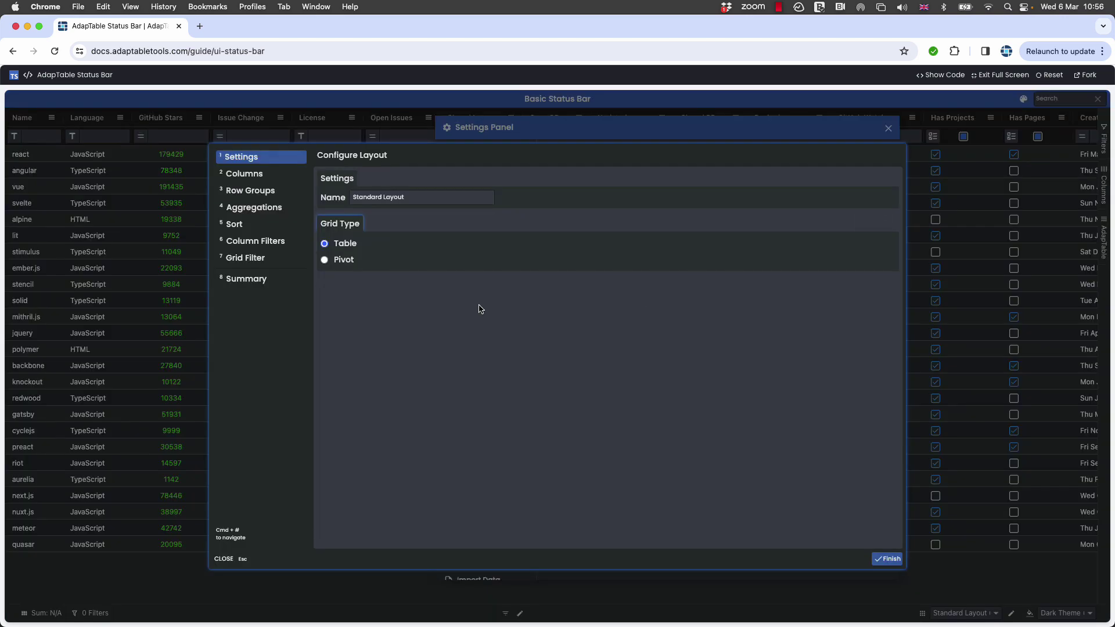
click(238, 176)
scroll(349, 476, down, 10)
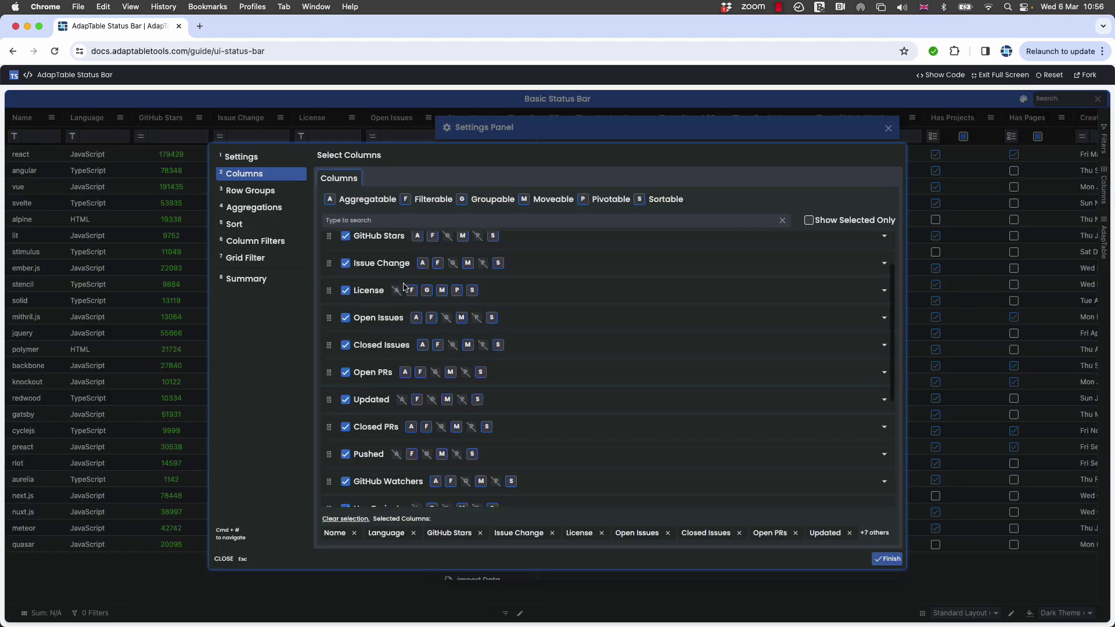
click(345, 494)
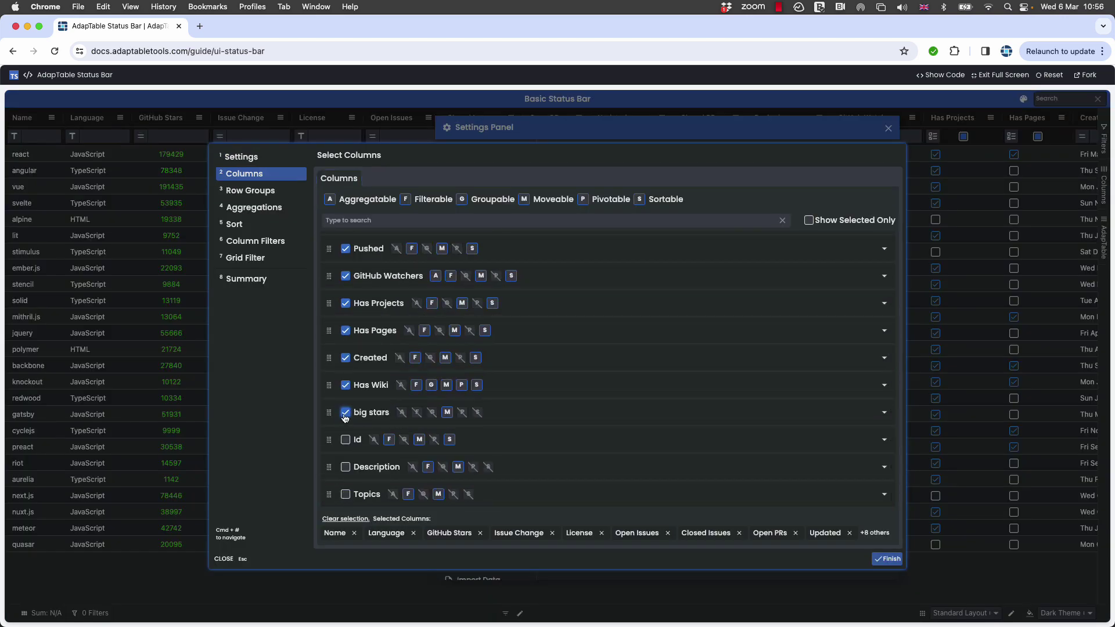
drag(328, 414, 334, 308)
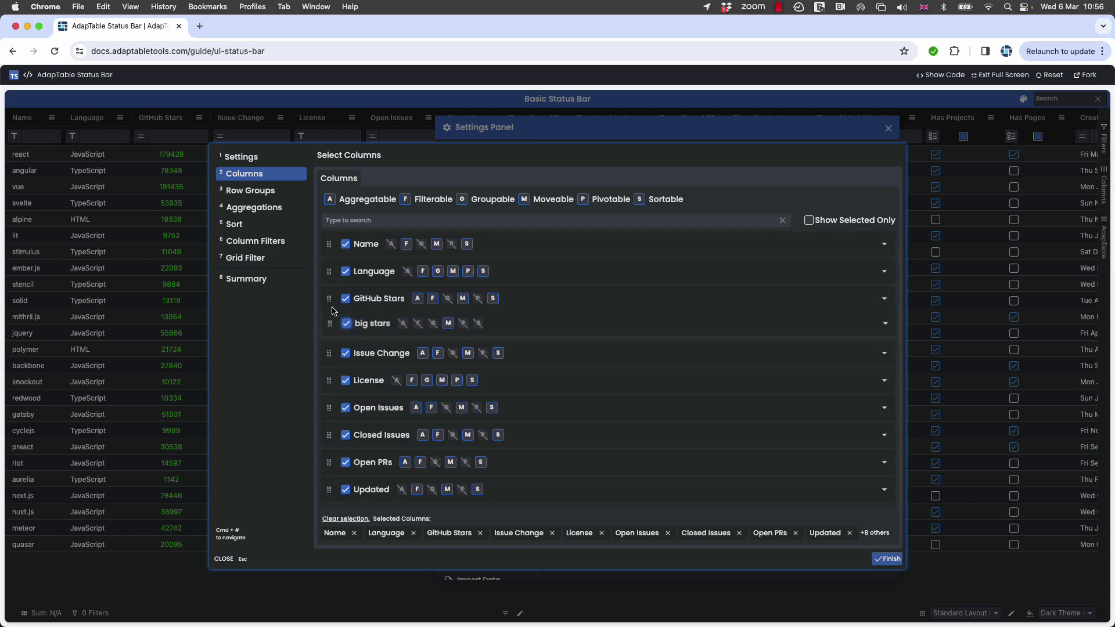
click(887, 559)
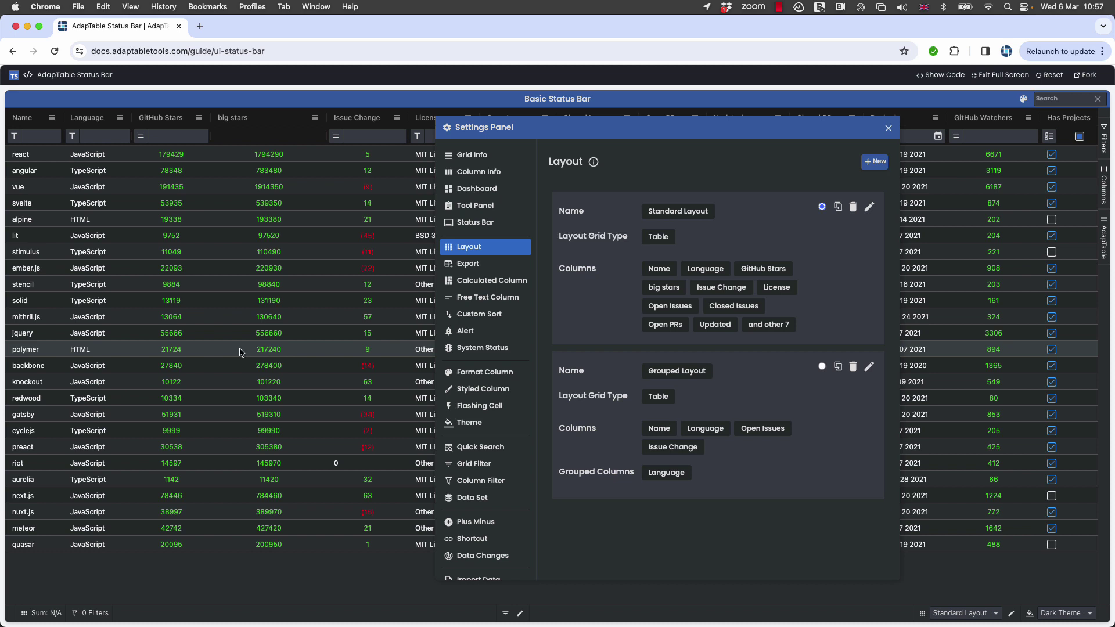
- Set the GitHub Stars value of the polymer row to -500
double_click(153, 349)
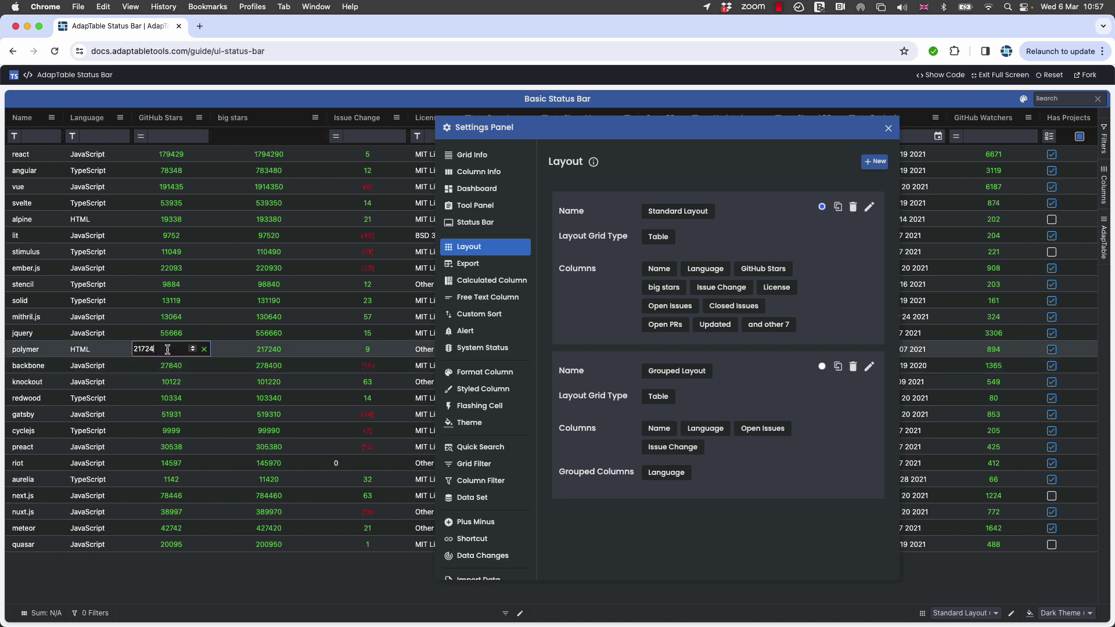
double_click(148, 349)
key(BackSpace)
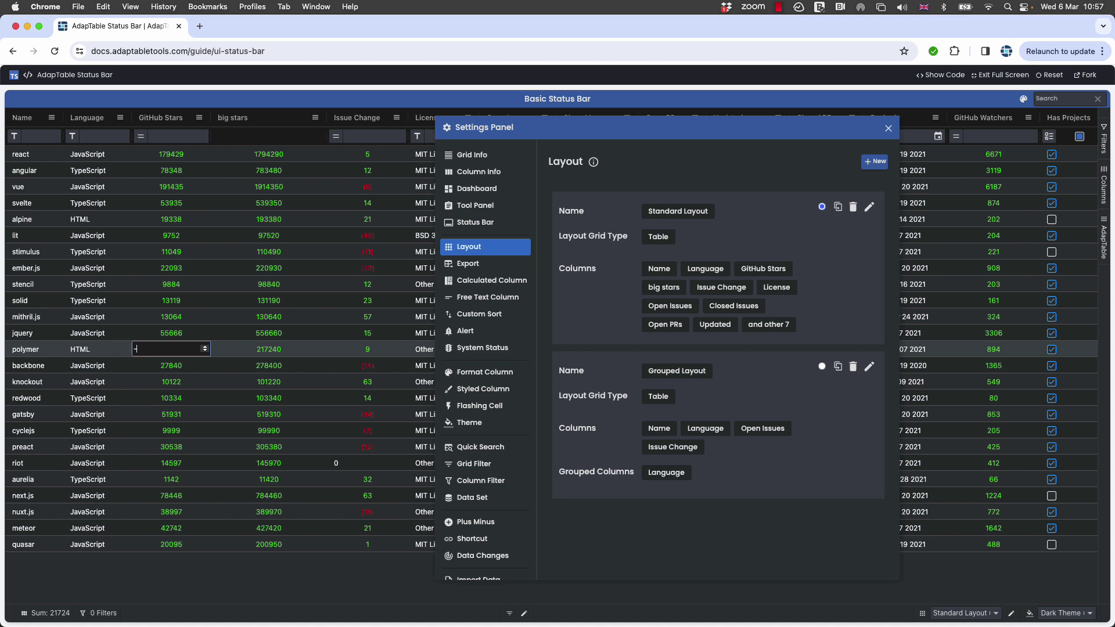
text(-500)
key(Return)
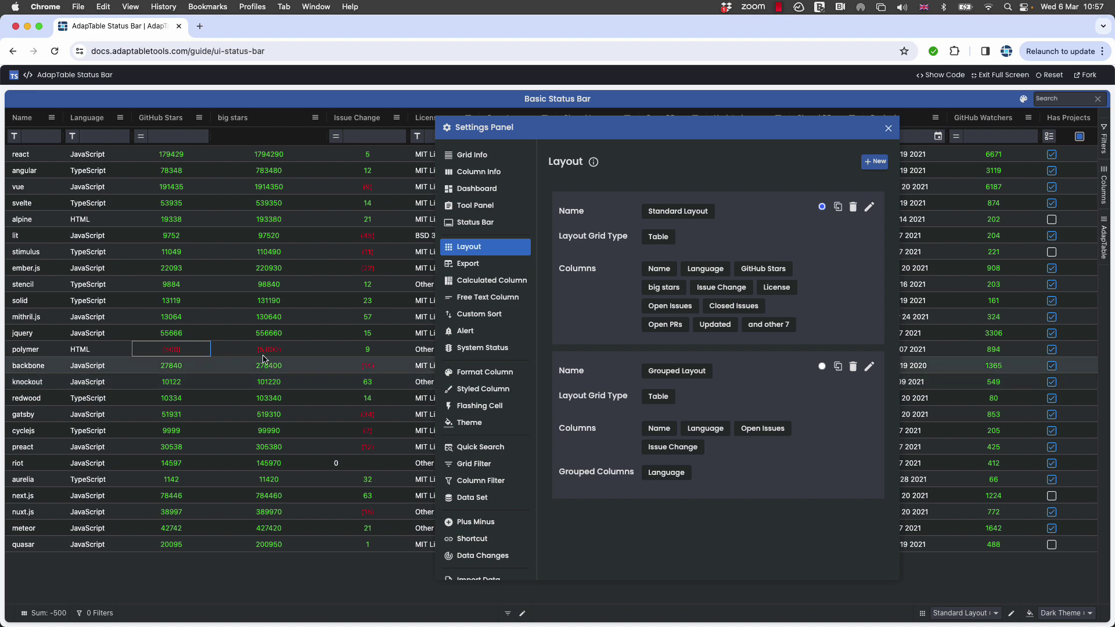